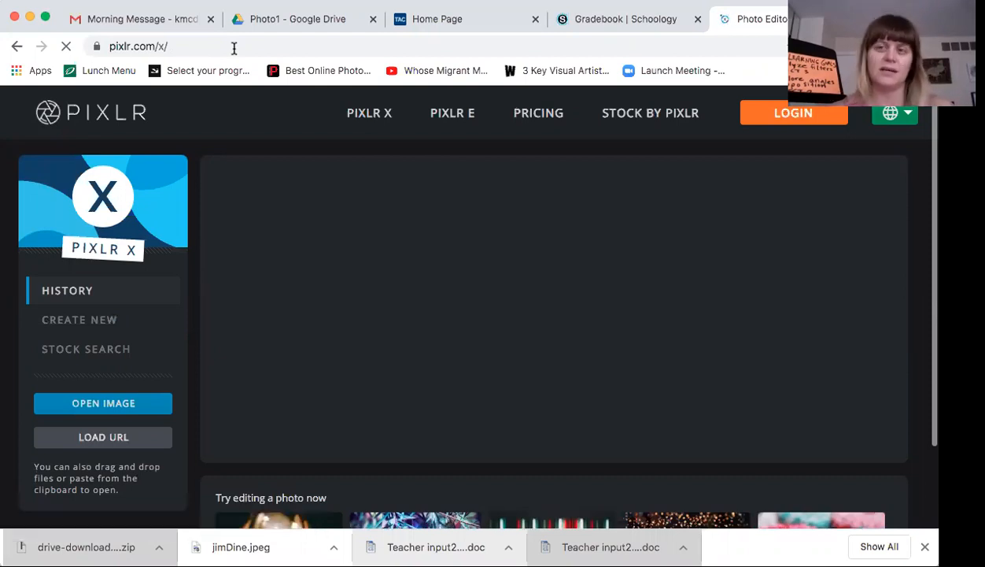
Open IMG_4089.jpg from the Desktop folder and pre-resize it to Full HD, 1440 x 1920.
{"action": "left_click", "coordinate": [106, 406]}
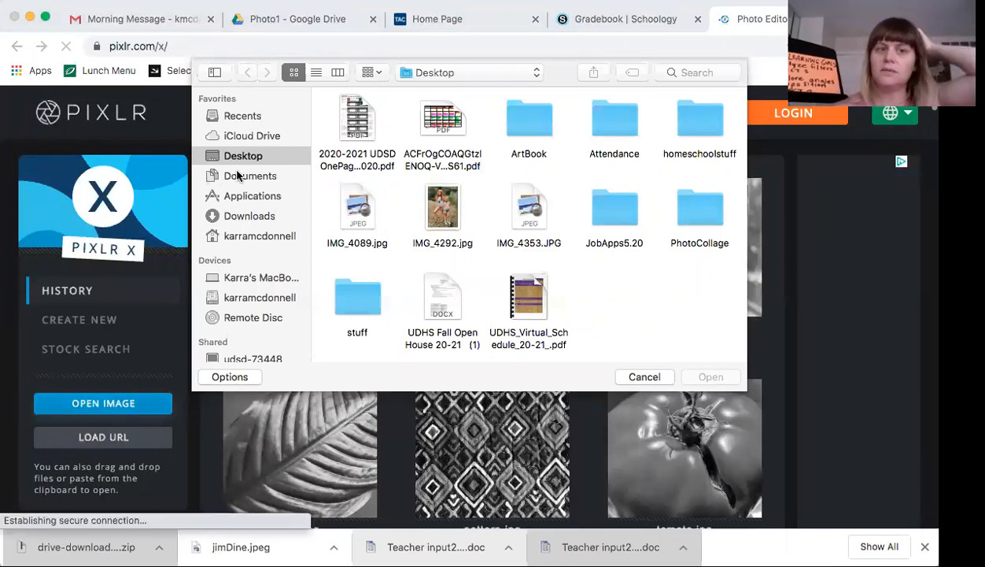
{"action": "scroll", "coordinate": [237, 268], "scroll_direction": "down", "scroll_amount": 3}
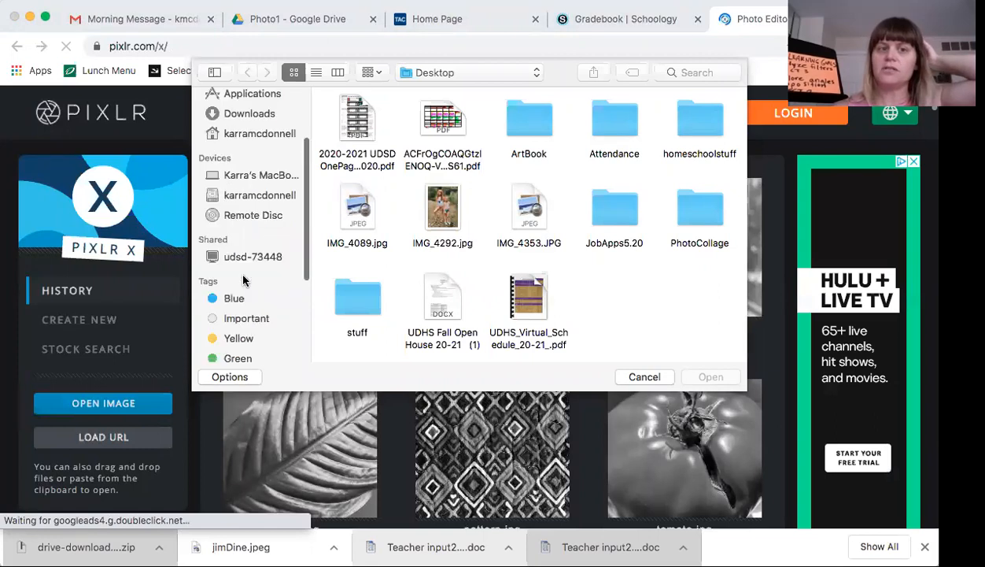
{"action": "scroll", "coordinate": [243, 275], "scroll_direction": "up", "scroll_amount": 3}
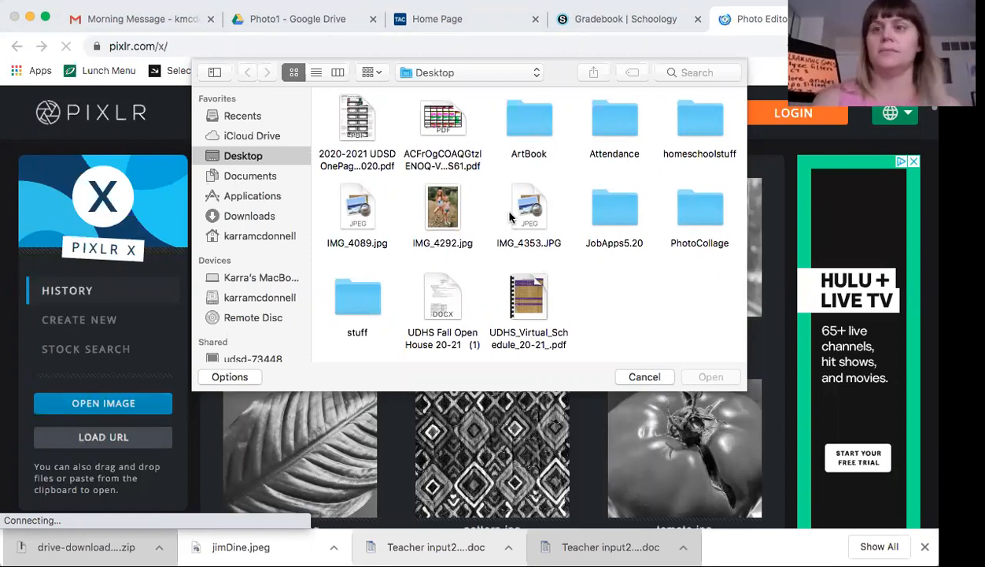
{"action": "left_click", "coordinate": [353, 216]}
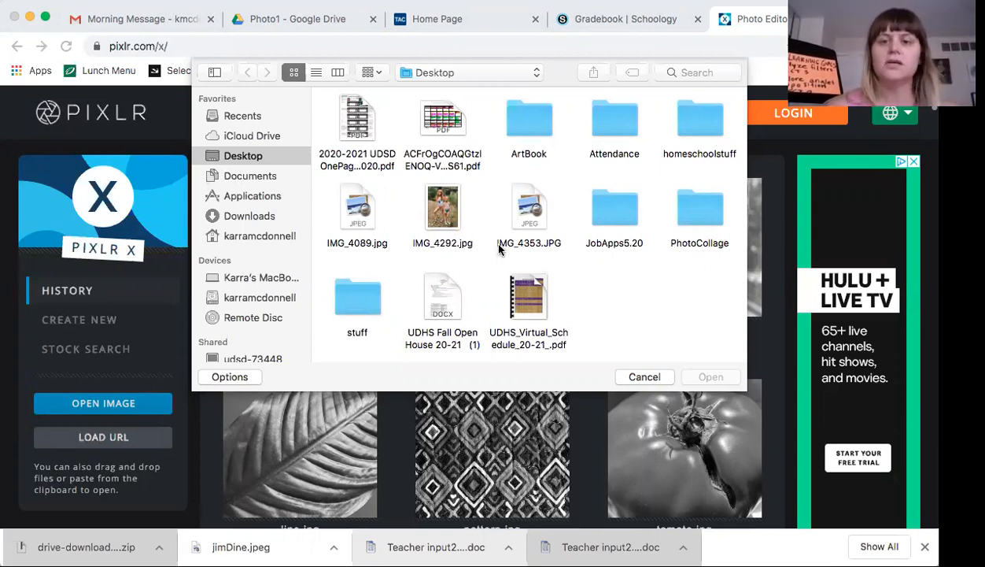
{"action": "left_click", "coordinate": [707, 377]}
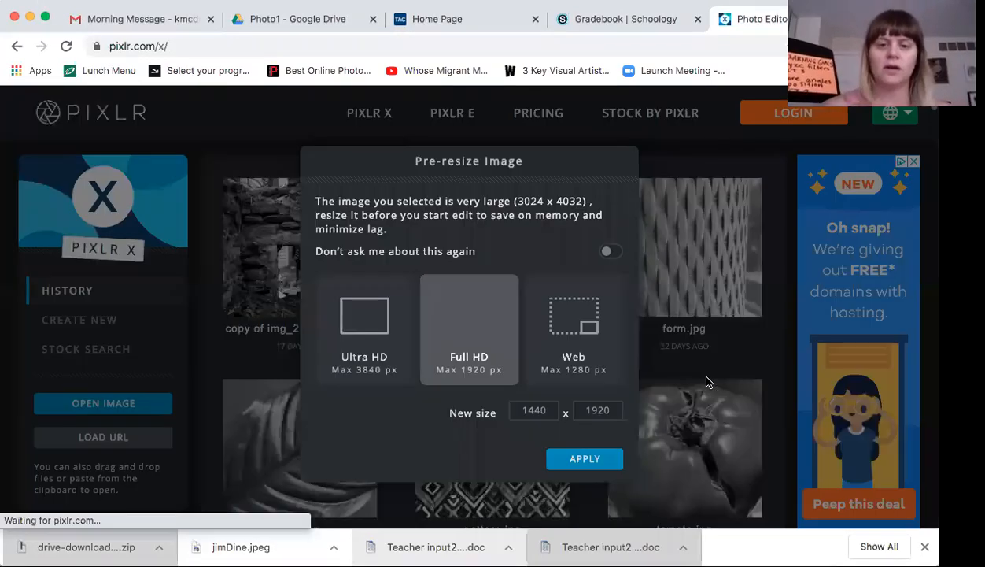
{"action": "left_click", "coordinate": [594, 460]}
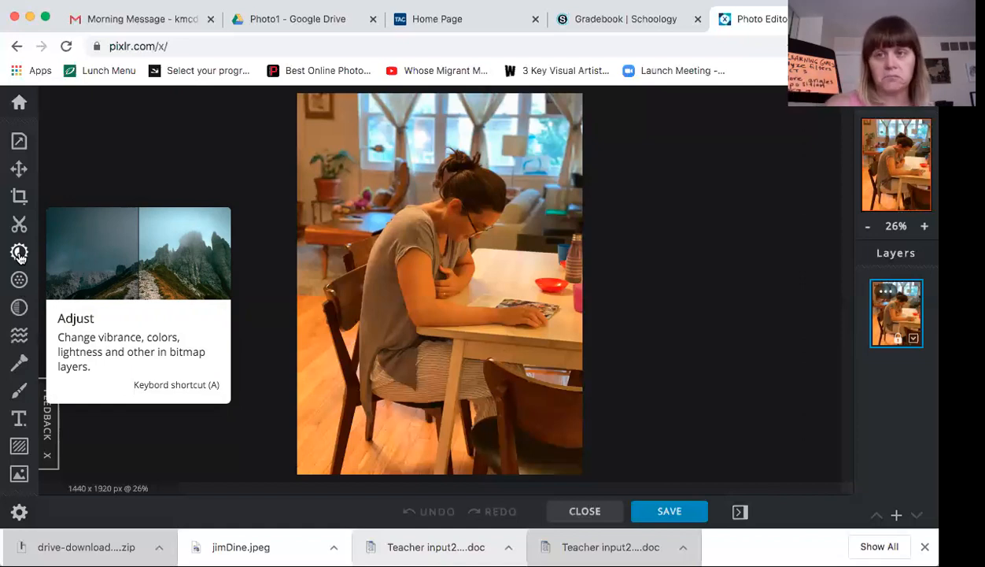
Open the Adjust tool for the photo and bring up its complete set of Color settings.
{"action": "left_click", "coordinate": [19, 254]}
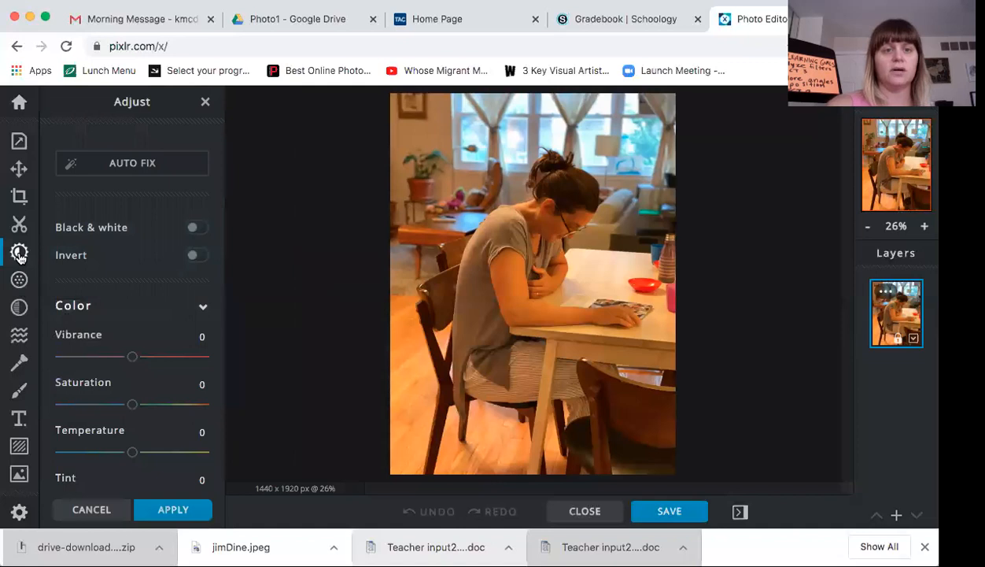
{"action": "scroll", "coordinate": [100, 315], "scroll_direction": "down", "scroll_amount": 3}
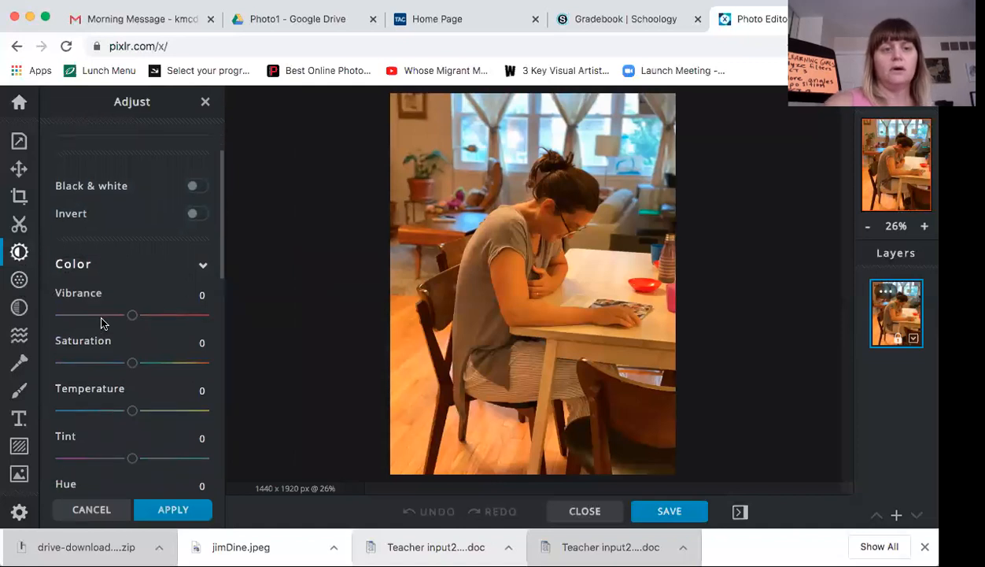
{"action": "scroll", "coordinate": [101, 321], "scroll_direction": "up", "scroll_amount": 1}
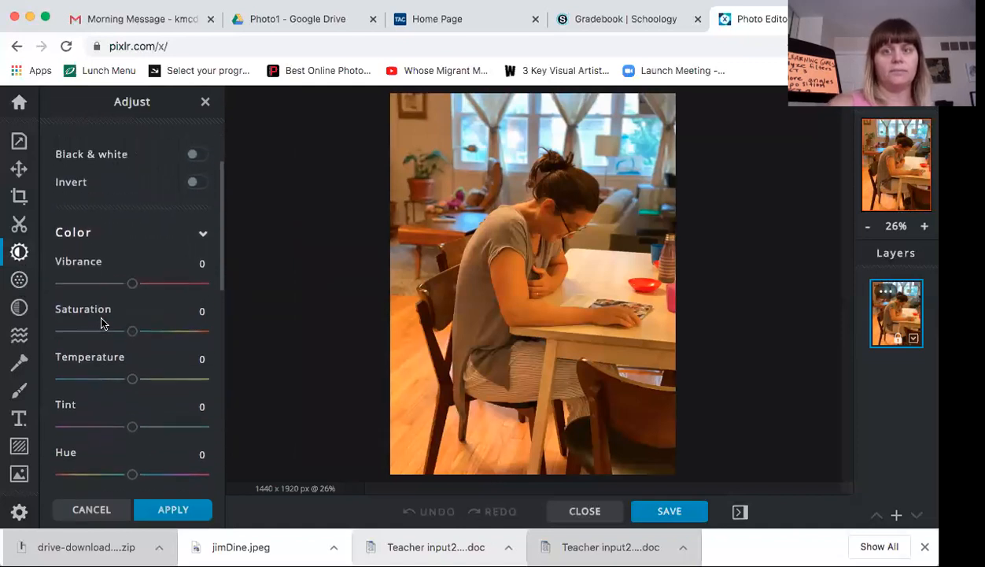
{"action": "scroll", "coordinate": [101, 322], "scroll_direction": "down", "scroll_amount": 1}
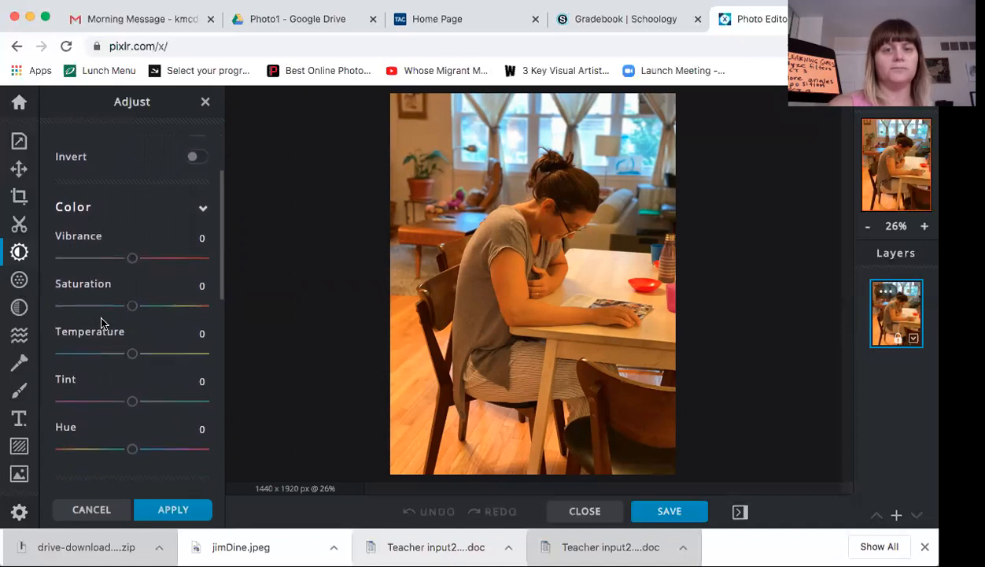
{"action": "scroll", "coordinate": [101, 322], "scroll_direction": "down", "scroll_amount": 1}
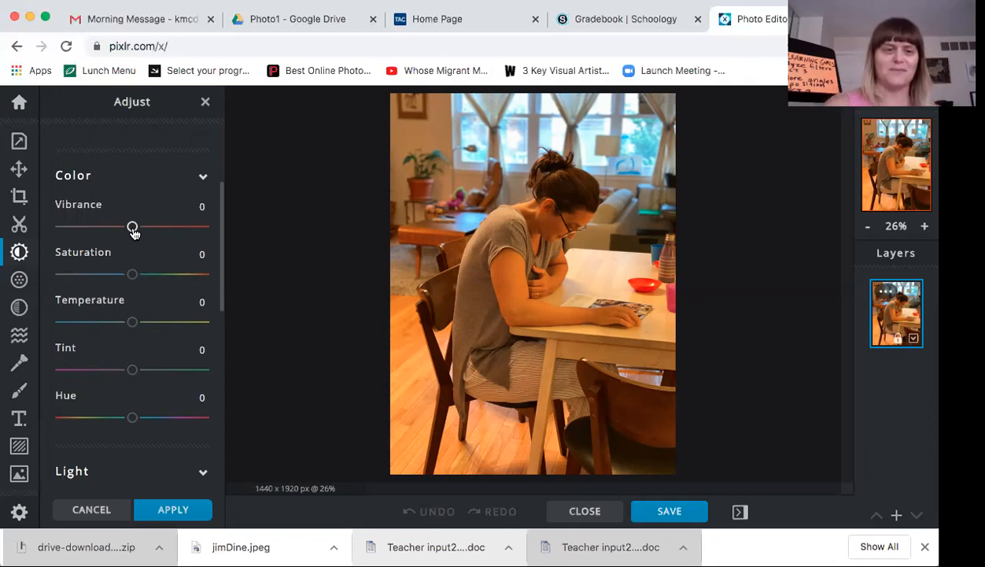
Try the photo's Vibrance at 52 and bring it back down to -2.
{"action": "left_click_drag", "start_coordinate": [133, 229], "coordinate": [170, 226]}
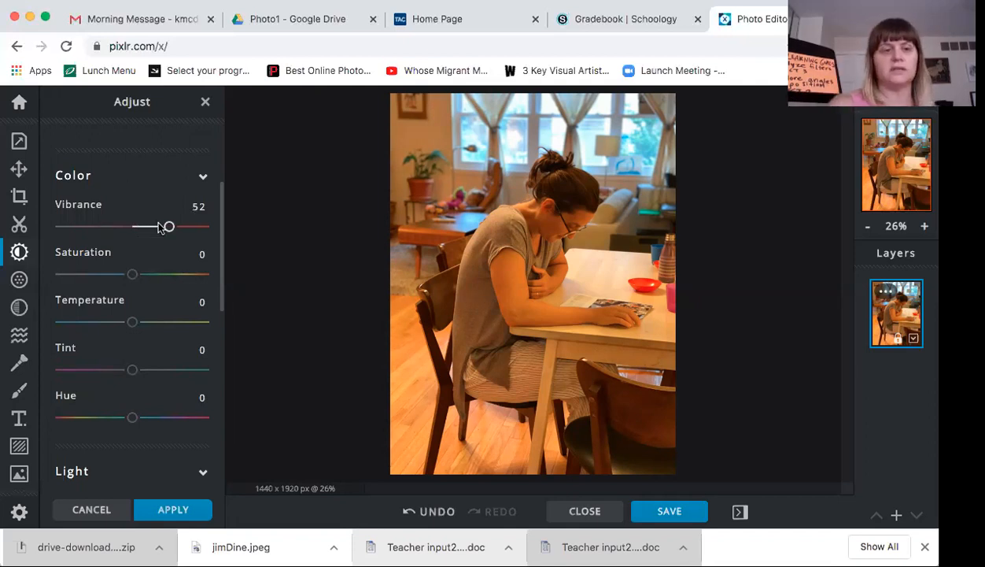
{"action": "left_click", "coordinate": [128, 228]}
{"action": "left_click_drag", "start_coordinate": [128, 228], "coordinate": [131, 226]}
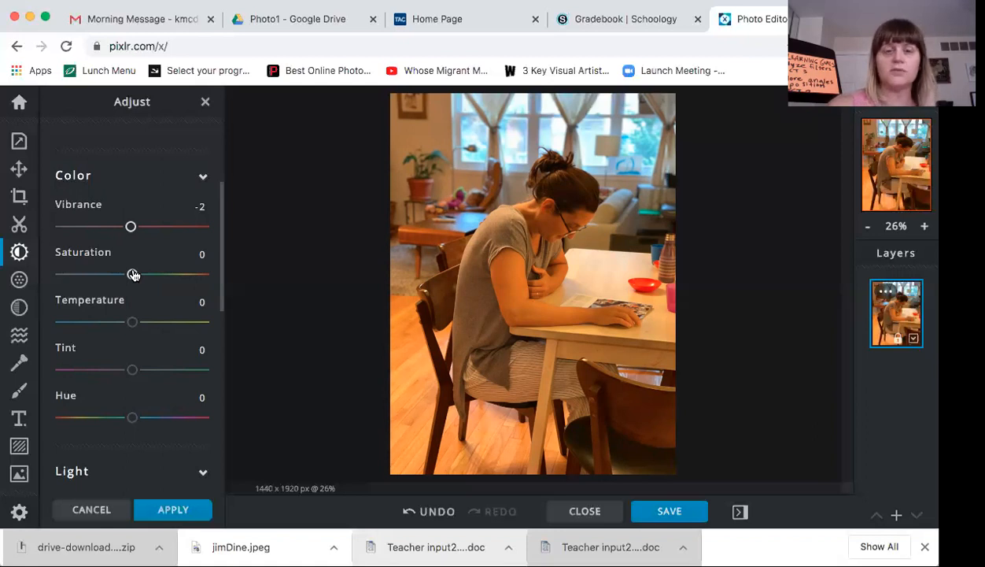
Try the photo's Saturation at 56 and 80, and return both Saturation and Vibrance to 0.
{"action": "left_click_drag", "start_coordinate": [134, 274], "coordinate": [168, 277]}
{"action": "left_click", "coordinate": [174, 275]}
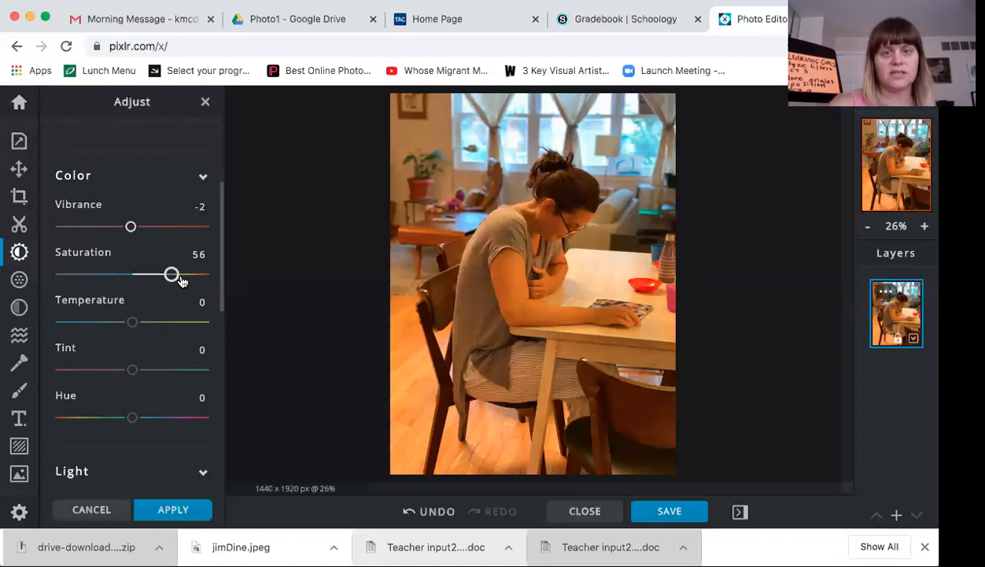
{"action": "left_click", "coordinate": [189, 277]}
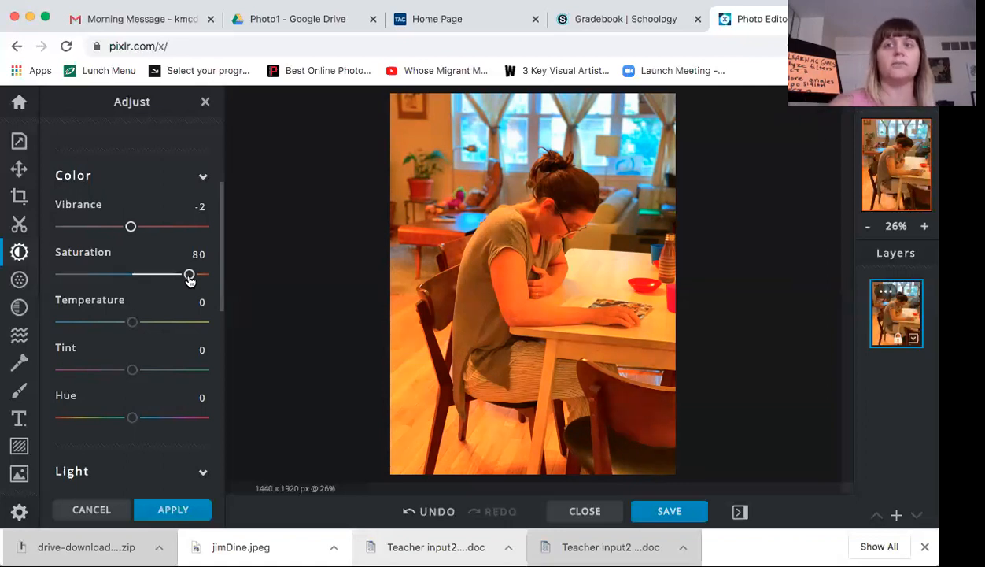
{"action": "left_click_drag", "start_coordinate": [189, 280], "coordinate": [132, 277]}
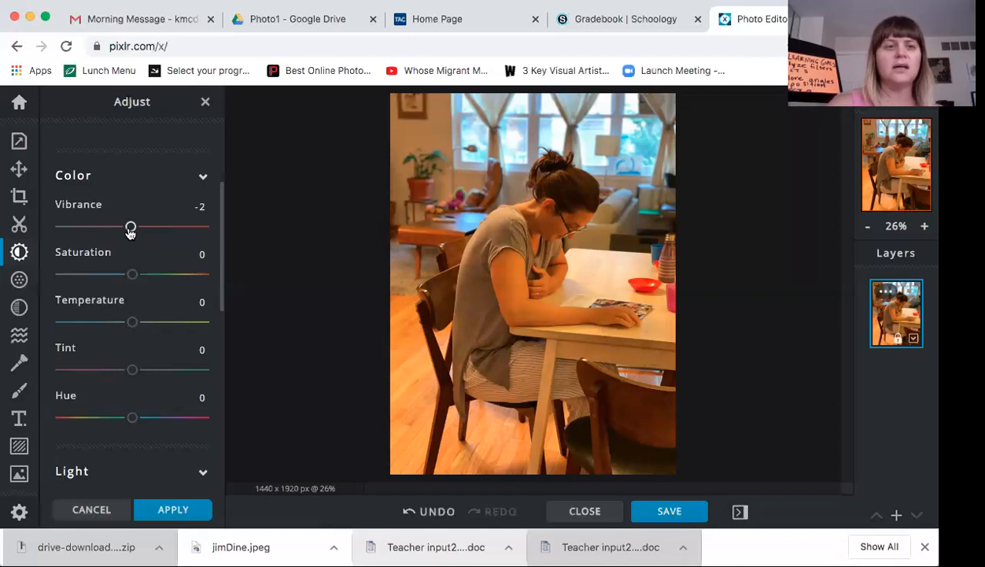
{"action": "mouse_move", "coordinate": [130, 229]}
{"action": "left_mouse_down"}
{"action": "mouse_move", "coordinate": [140, 230]}
{"action": "mouse_move", "coordinate": [132, 232]}
{"action": "left_mouse_up"}
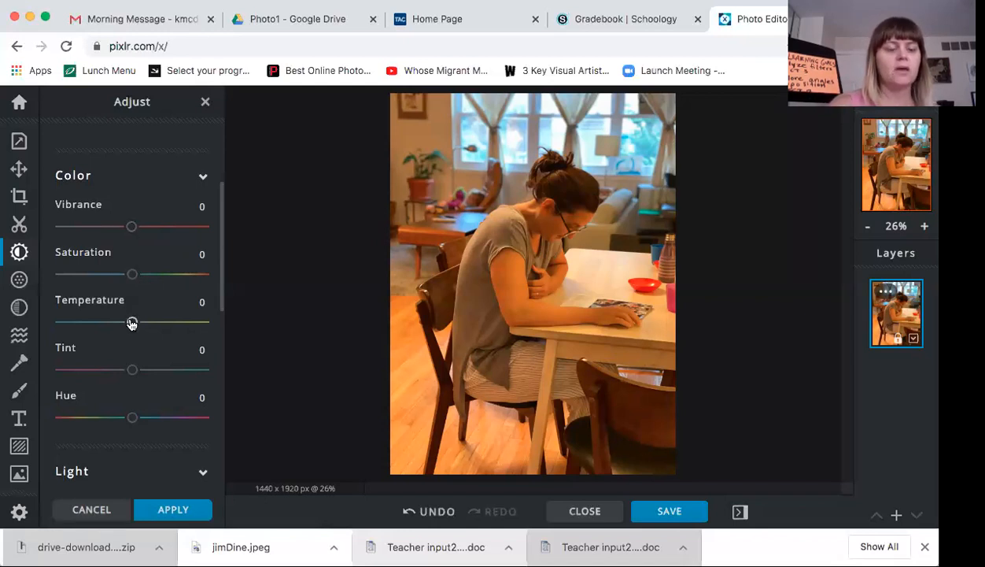
Cool the photo's colors by trying Temperature at -24 and -58 and setting it to -50.
{"action": "scroll", "coordinate": [132, 319], "scroll_direction": "down", "scroll_amount": 1}
{"action": "scroll", "coordinate": [133, 323], "scroll_direction": "down", "scroll_amount": 2}
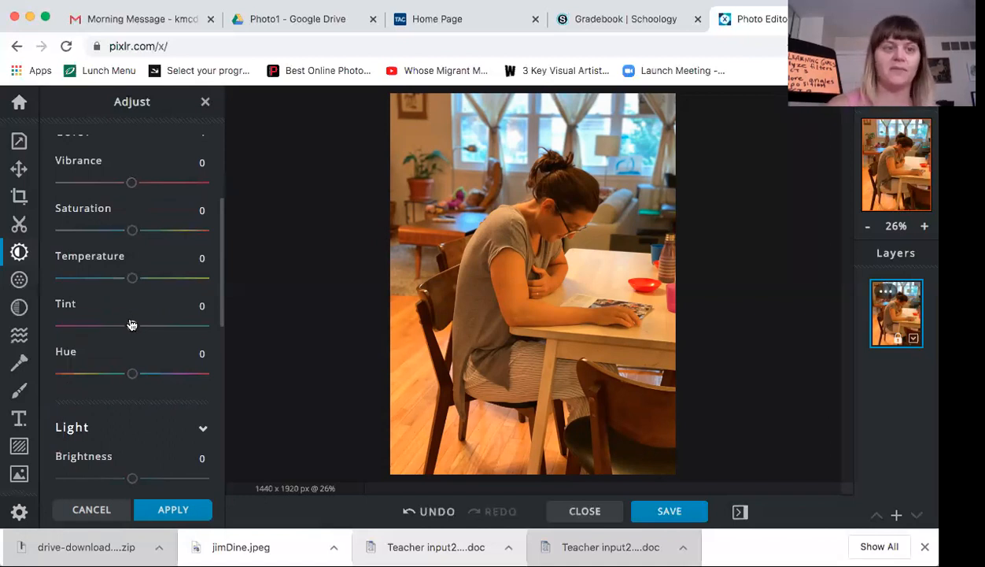
{"action": "mouse_move", "coordinate": [118, 285]}
{"action": "left_mouse_down"}
{"action": "mouse_move", "coordinate": [105, 285]}
{"action": "mouse_move", "coordinate": [114, 291]}
{"action": "left_mouse_up"}
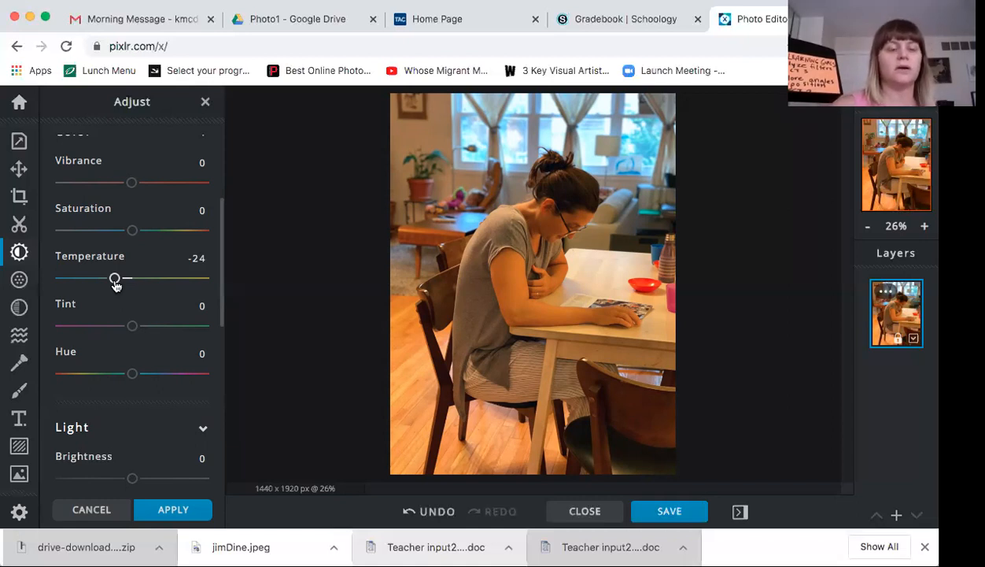
{"action": "left_click_drag", "start_coordinate": [115, 285], "coordinate": [91, 283]}
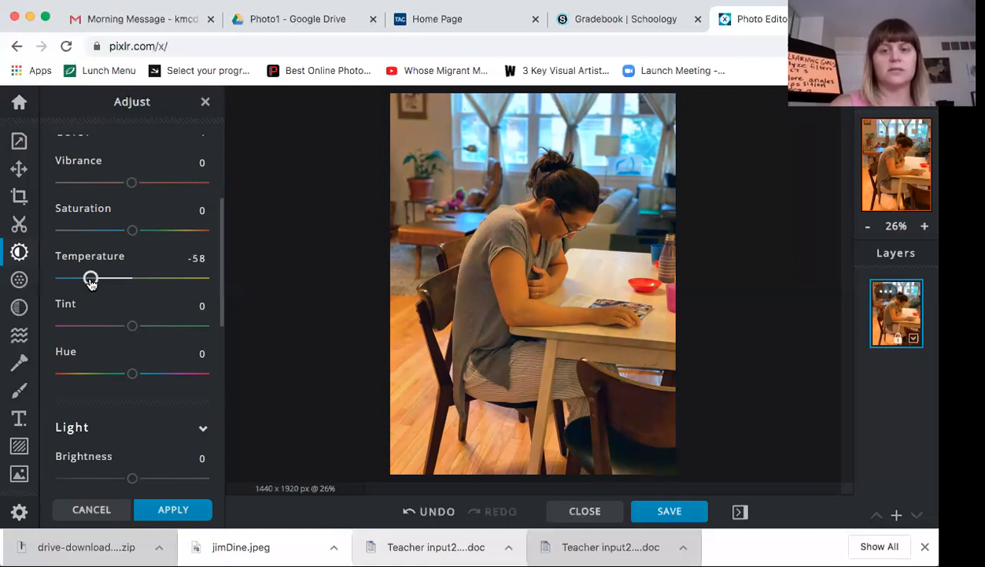
{"action": "left_click_drag", "start_coordinate": [91, 283], "coordinate": [97, 287]}
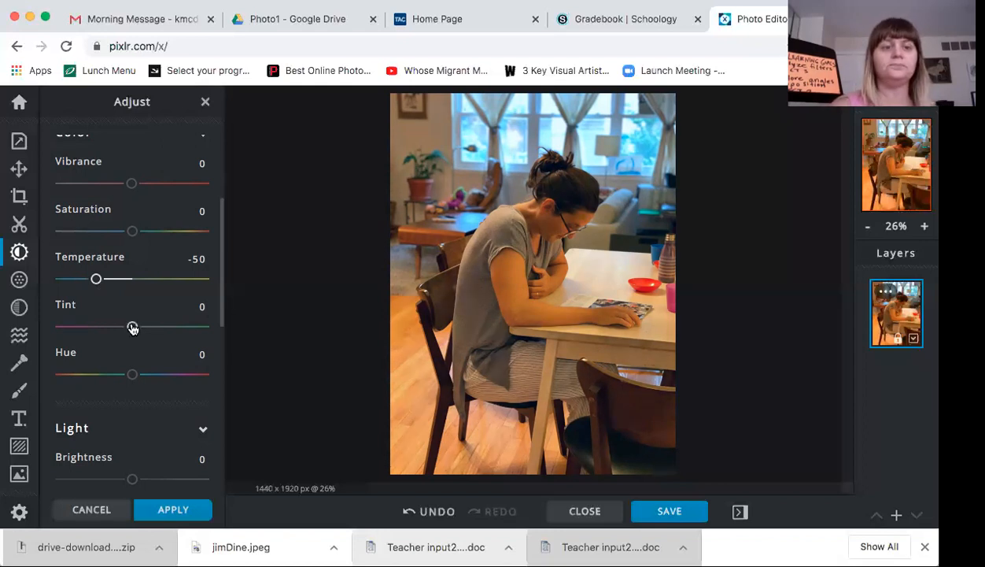
Try the photo's Tint at 36 and 10, and return it to 0.
{"action": "left_click_drag", "start_coordinate": [133, 328], "coordinate": [158, 337]}
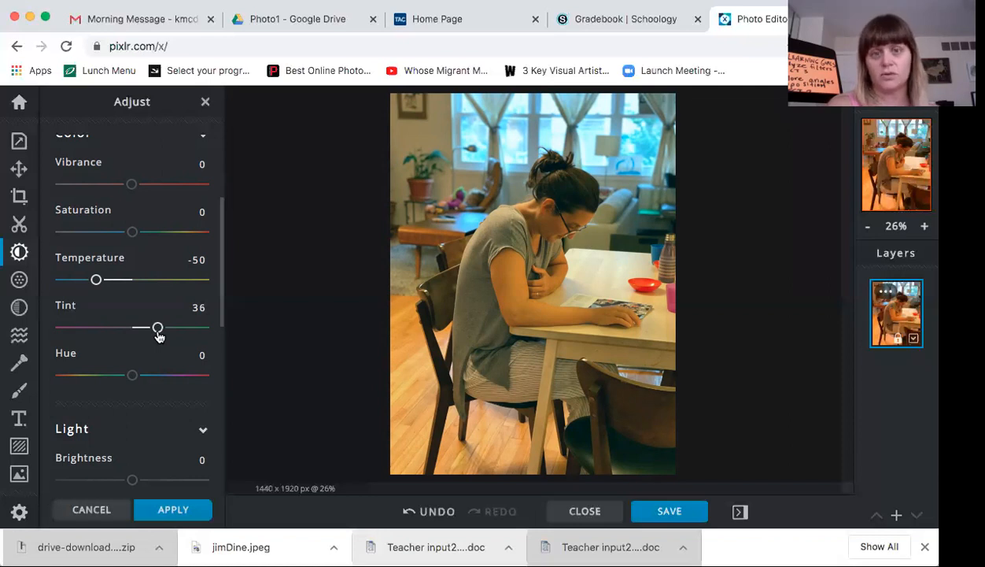
{"action": "left_click_drag", "start_coordinate": [157, 330], "coordinate": [140, 330]}
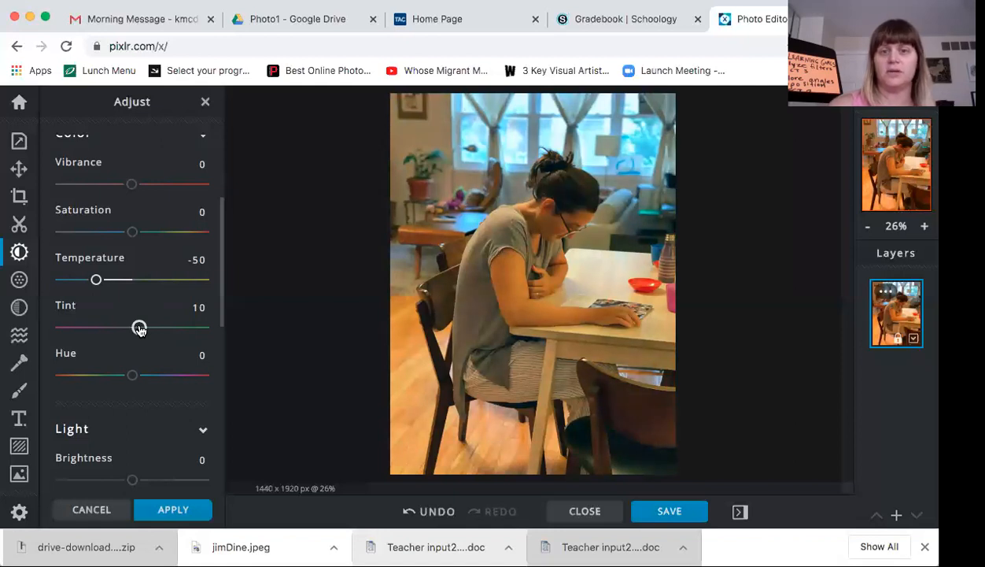
{"action": "left_click_drag", "start_coordinate": [139, 330], "coordinate": [132, 329]}
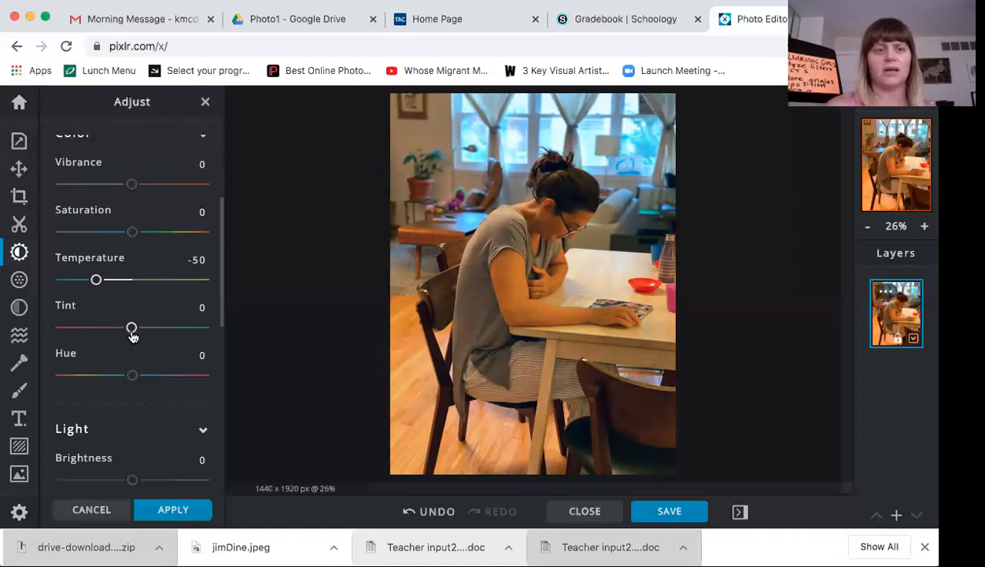
Try the photo's Hue at -38 and 103, and return it to 0.
{"action": "left_click_drag", "start_coordinate": [132, 373], "coordinate": [117, 363]}
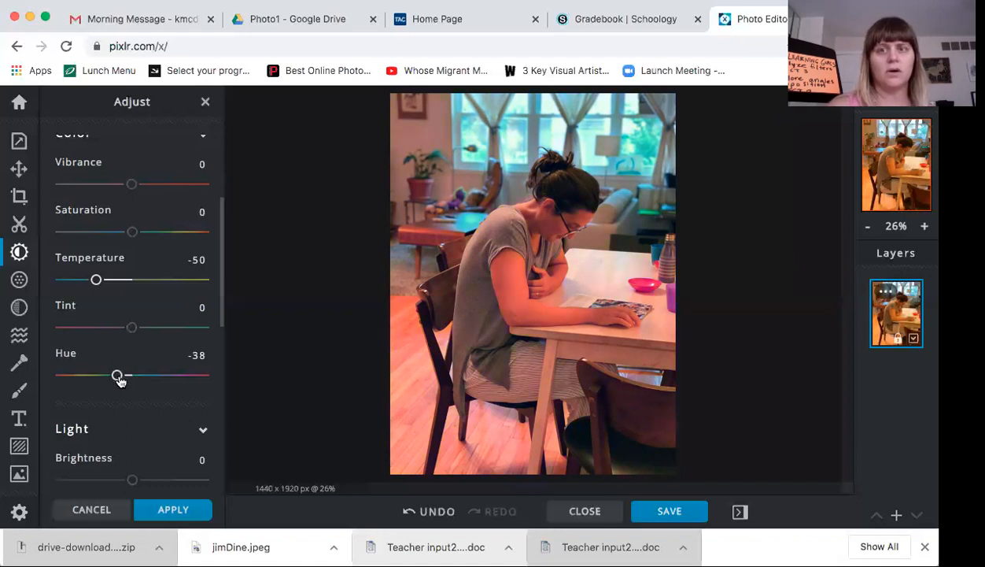
{"action": "left_click_drag", "start_coordinate": [119, 380], "coordinate": [175, 378]}
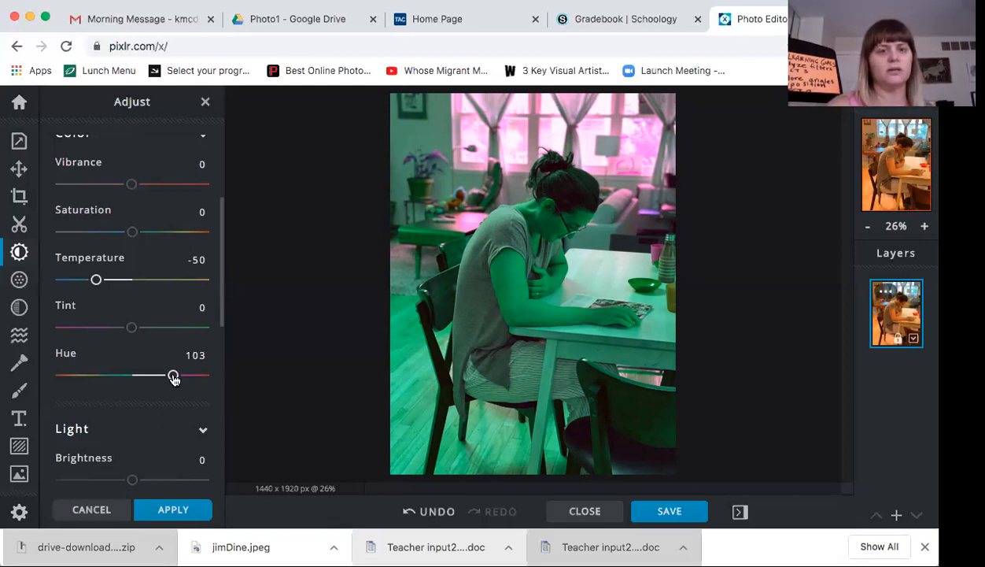
{"action": "left_click_drag", "start_coordinate": [173, 377], "coordinate": [132, 375]}
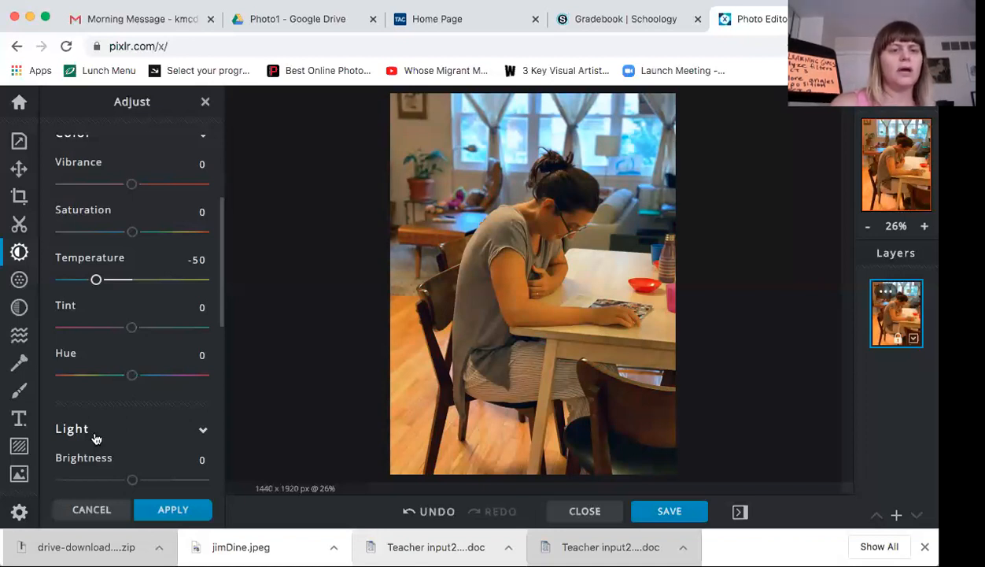
Try the Light settings with Brightness at 8 and 46 and Exposure at 32, returning both to 0.
{"action": "scroll", "coordinate": [95, 438], "scroll_direction": "down", "scroll_amount": 3}
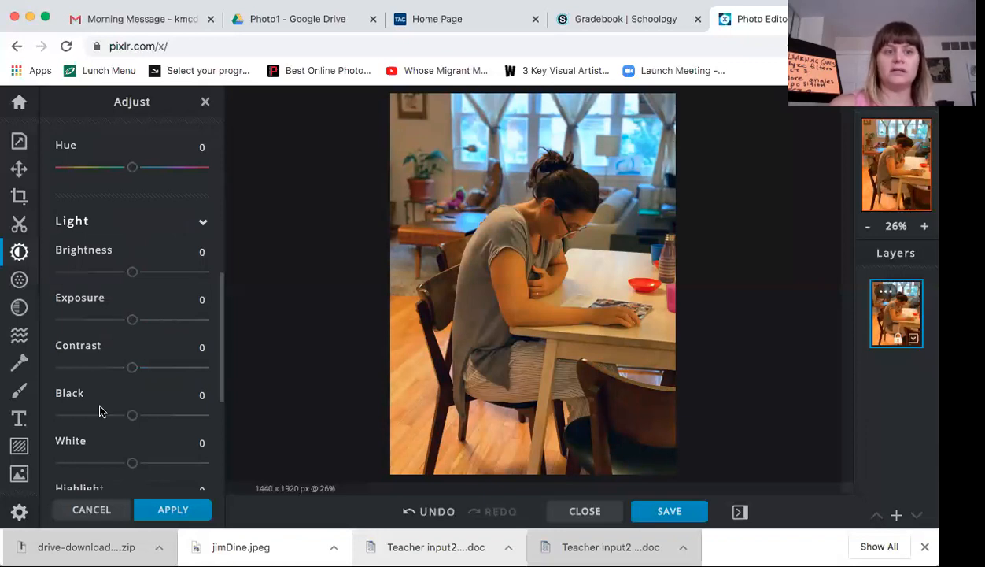
{"action": "scroll", "coordinate": [132, 273], "scroll_direction": "down", "scroll_amount": 1}
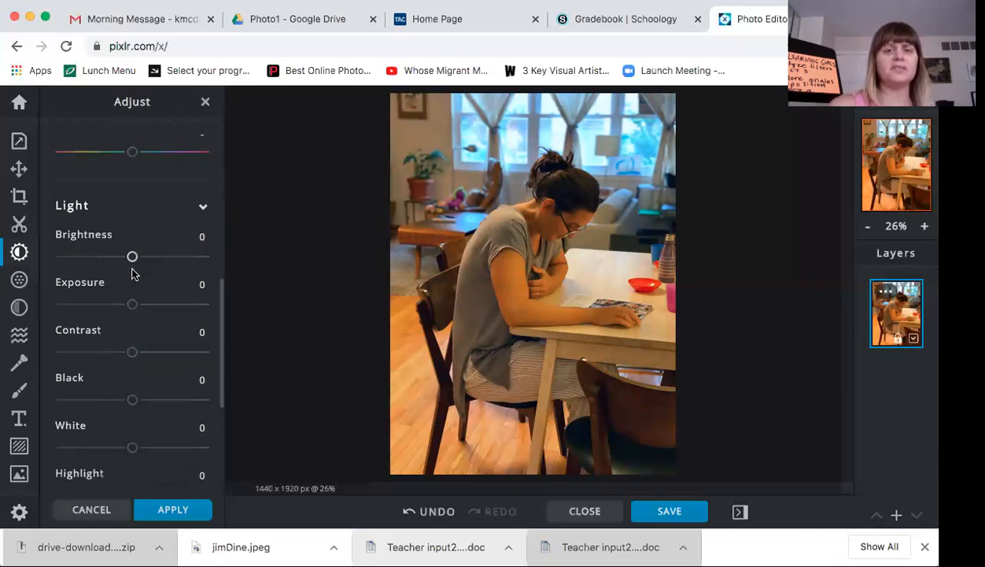
{"action": "scroll", "coordinate": [131, 273], "scroll_direction": "down", "scroll_amount": 1}
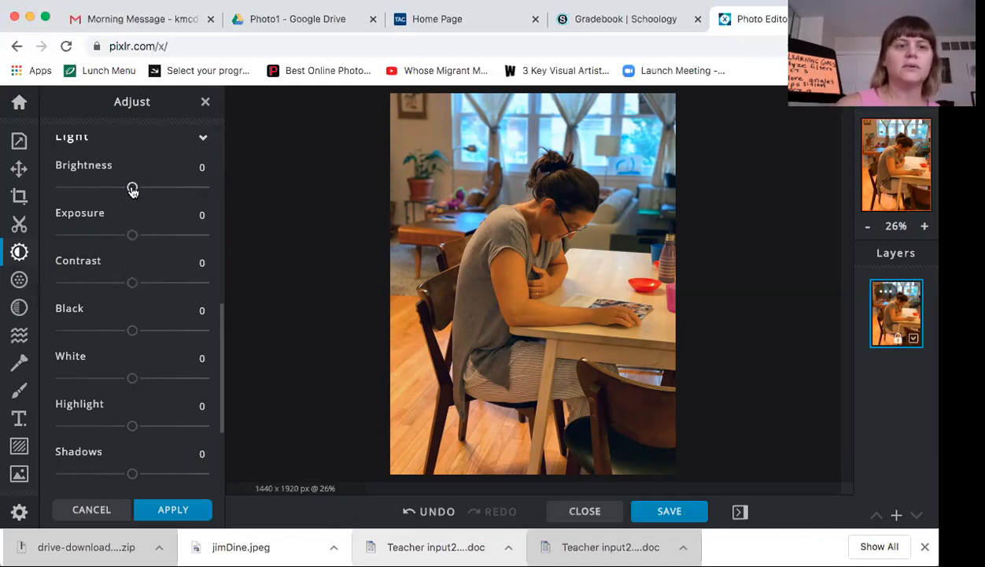
{"action": "left_click_drag", "start_coordinate": [132, 189], "coordinate": [138, 189]}
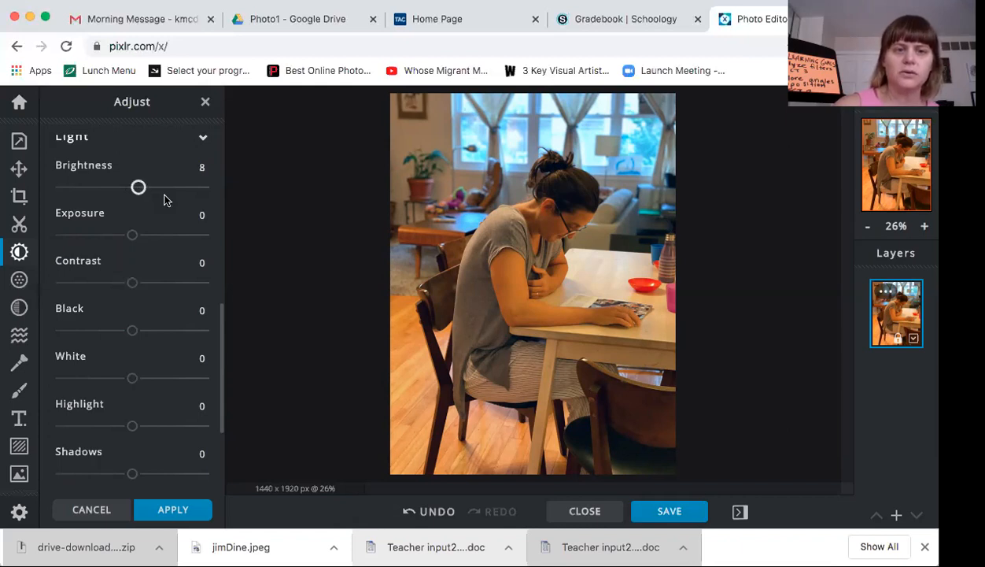
{"action": "left_click", "coordinate": [165, 188]}
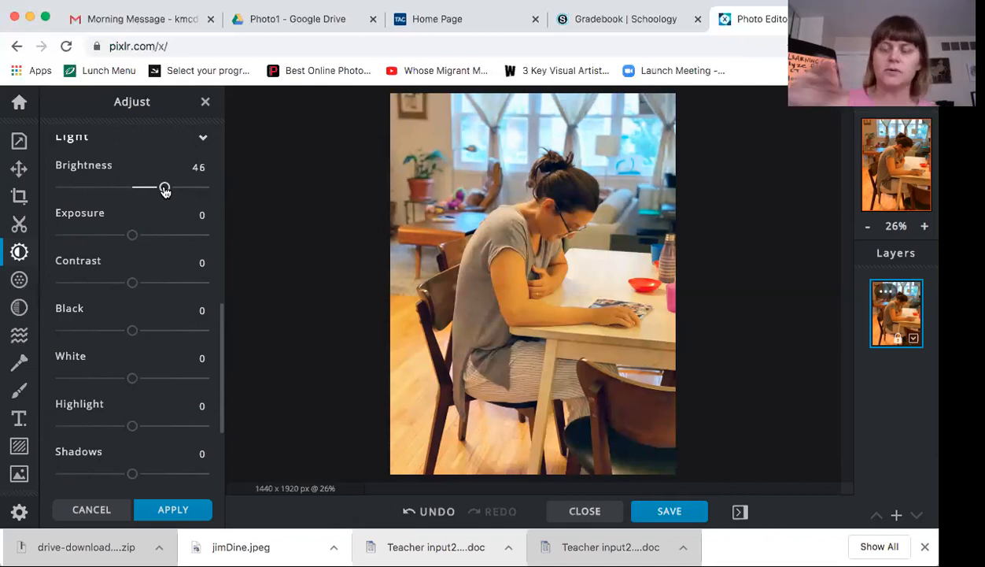
{"action": "left_click_drag", "start_coordinate": [164, 190], "coordinate": [144, 192]}
{"action": "left_click_drag", "start_coordinate": [142, 189], "coordinate": [131, 190]}
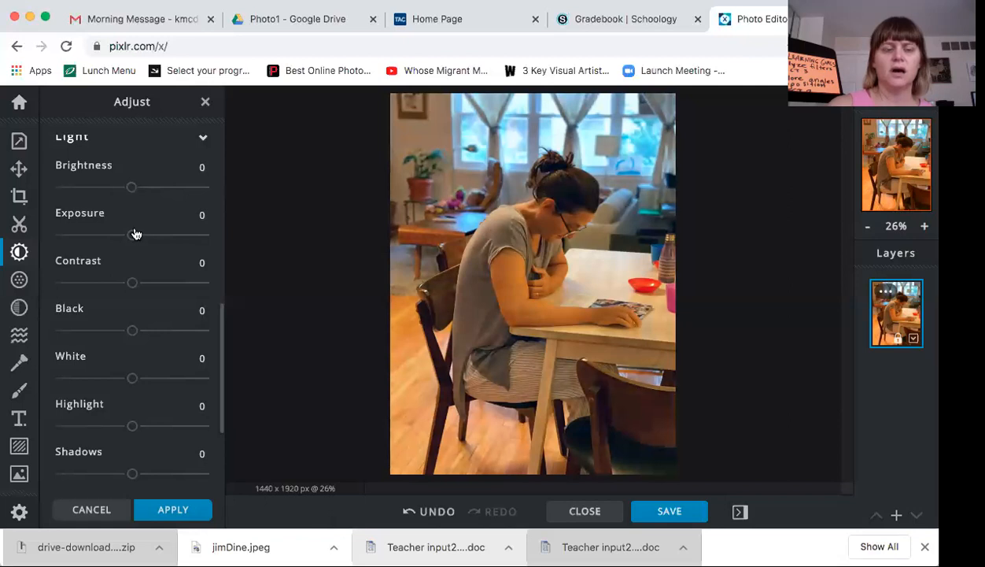
{"action": "left_click_drag", "start_coordinate": [133, 236], "coordinate": [155, 238]}
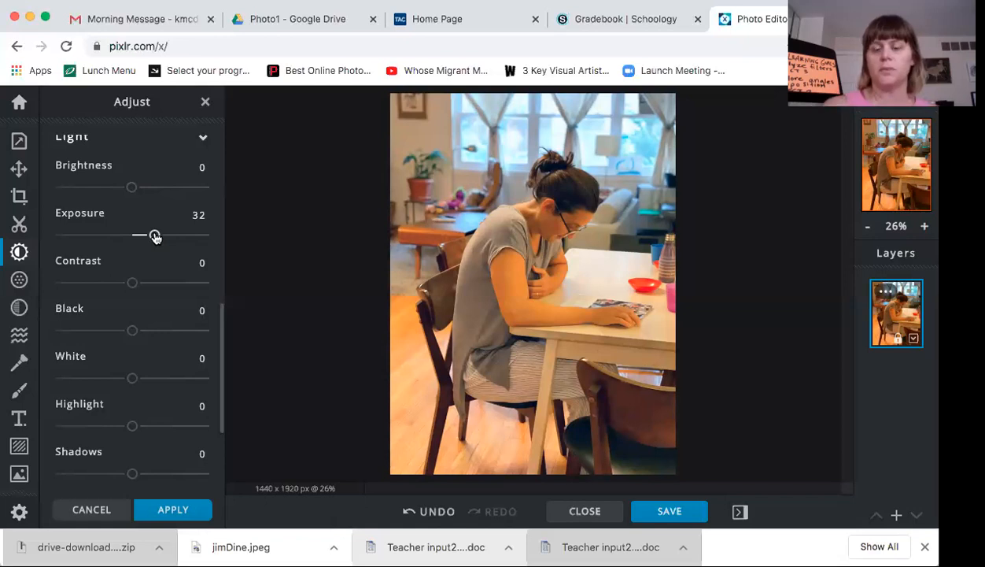
{"action": "left_click_drag", "start_coordinate": [155, 238], "coordinate": [131, 239]}
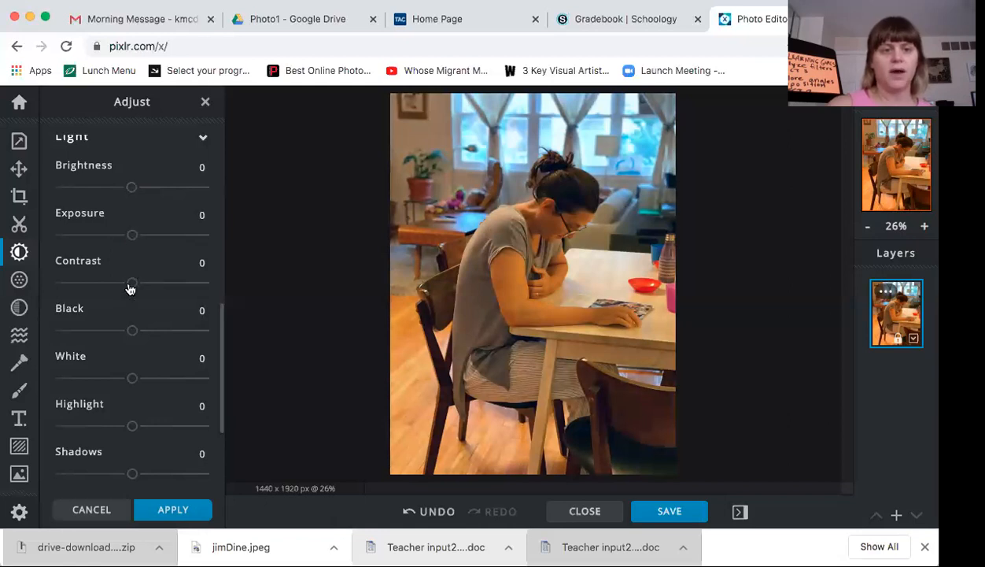
Try the photo's Contrast at 62 and 12, and return it to 0.
{"action": "left_click_drag", "start_coordinate": [132, 285], "coordinate": [177, 286]}
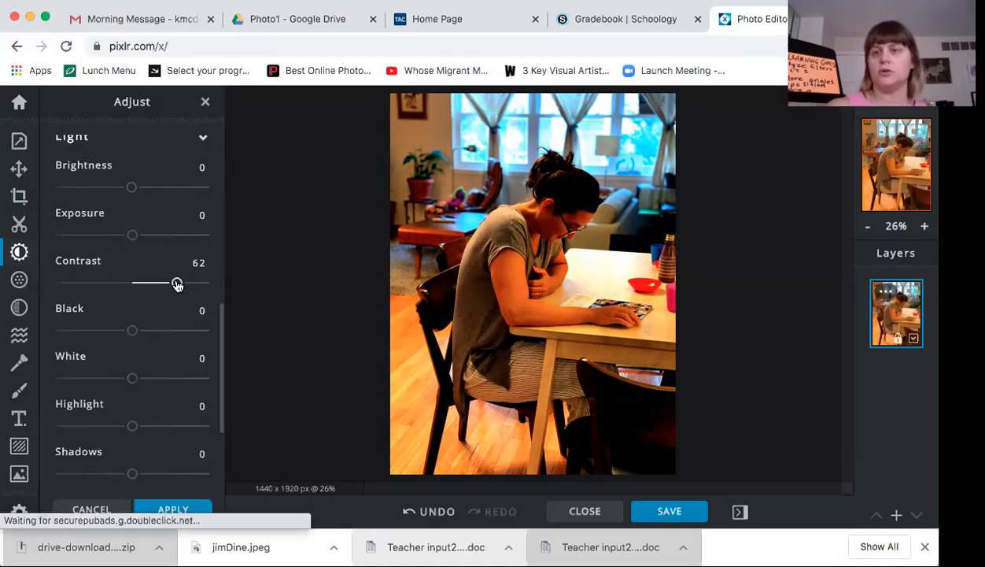
{"action": "left_click", "coordinate": [158, 283]}
{"action": "left_click_drag", "start_coordinate": [158, 285], "coordinate": [141, 285]}
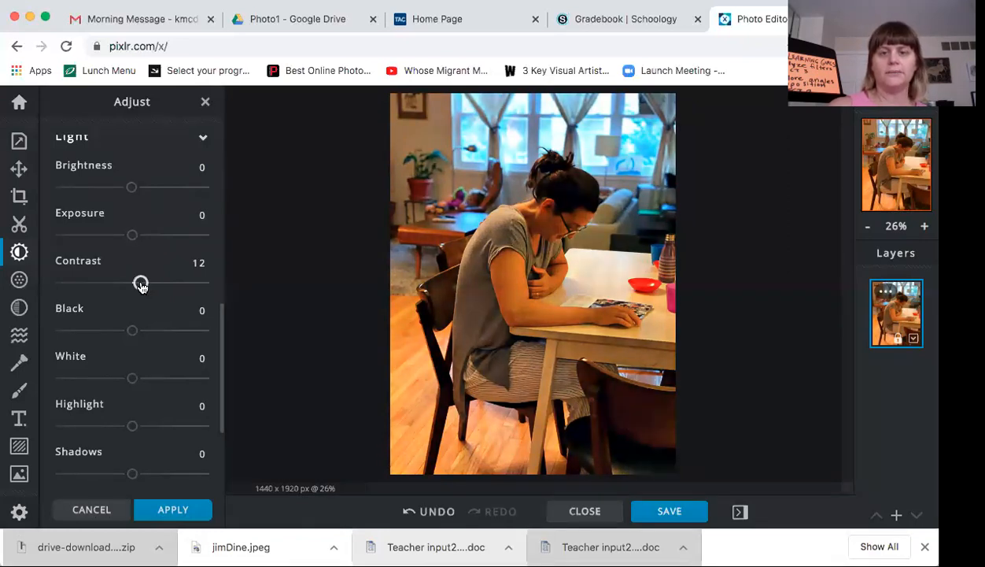
{"action": "left_click_drag", "start_coordinate": [141, 286], "coordinate": [132, 287]}
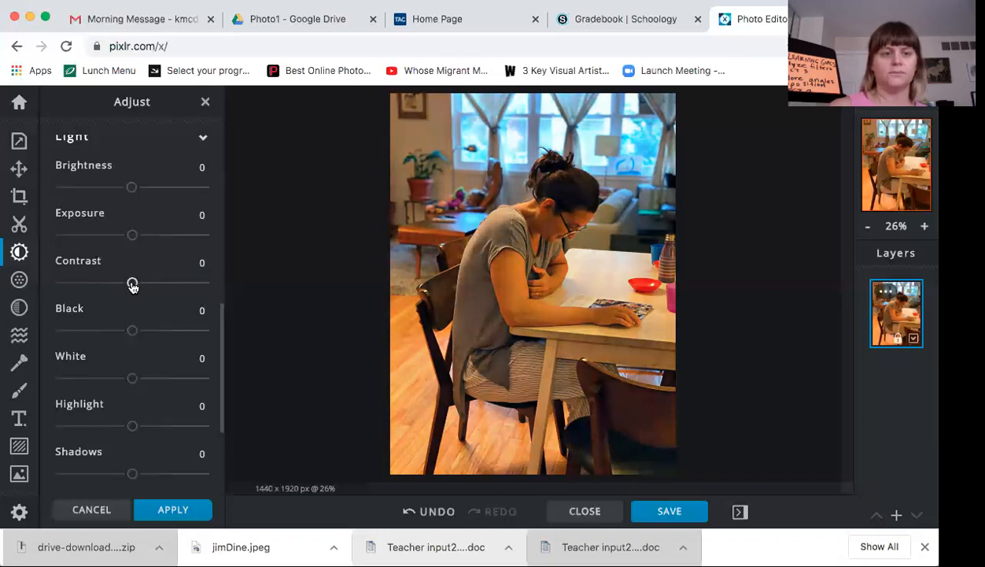
Try the photo's Shadows at 68 and -42, and set them to -8.
{"action": "scroll", "coordinate": [132, 286], "scroll_direction": "down", "scroll_amount": 3}
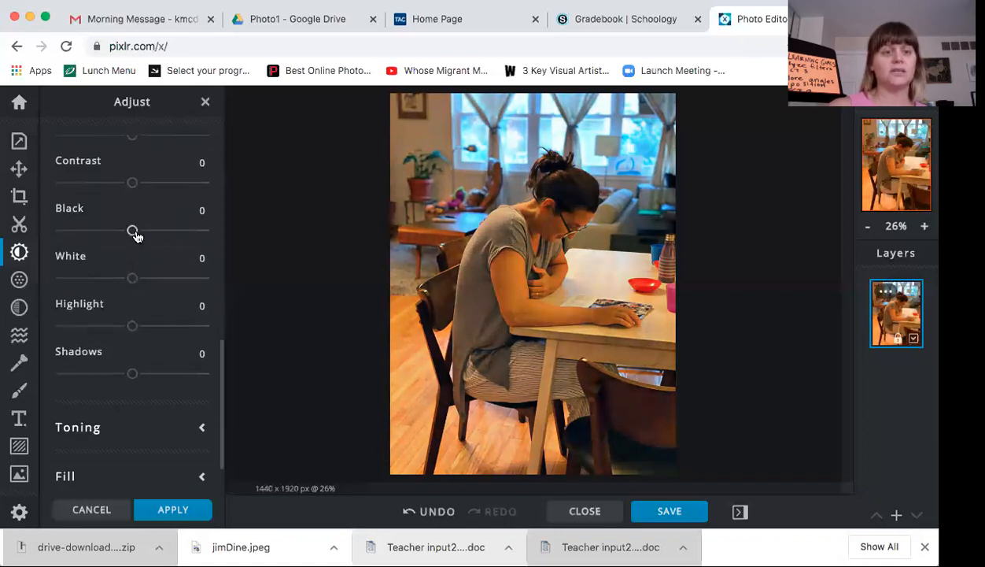
{"action": "scroll", "coordinate": [128, 314], "scroll_direction": "down", "scroll_amount": 2}
{"action": "scroll", "coordinate": [130, 317], "scroll_direction": "up", "scroll_amount": 1}
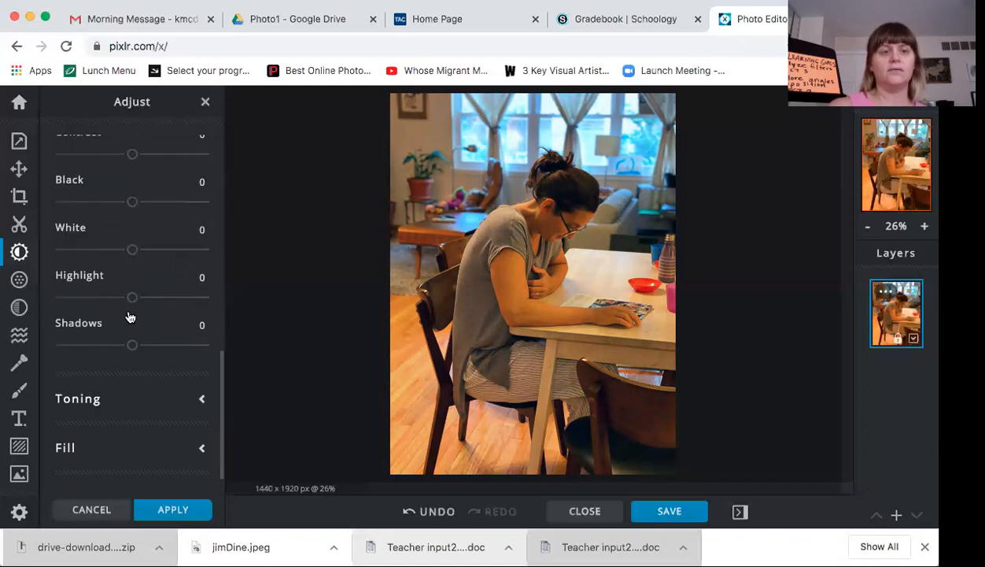
{"action": "scroll", "coordinate": [130, 317], "scroll_direction": "up", "scroll_amount": 1}
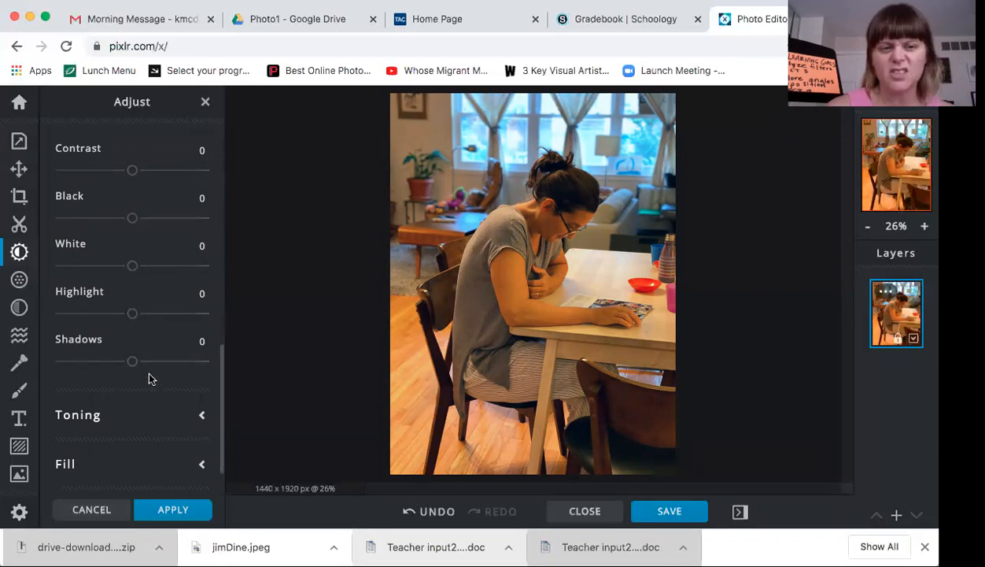
{"action": "left_click_drag", "start_coordinate": [134, 366], "coordinate": [181, 366]}
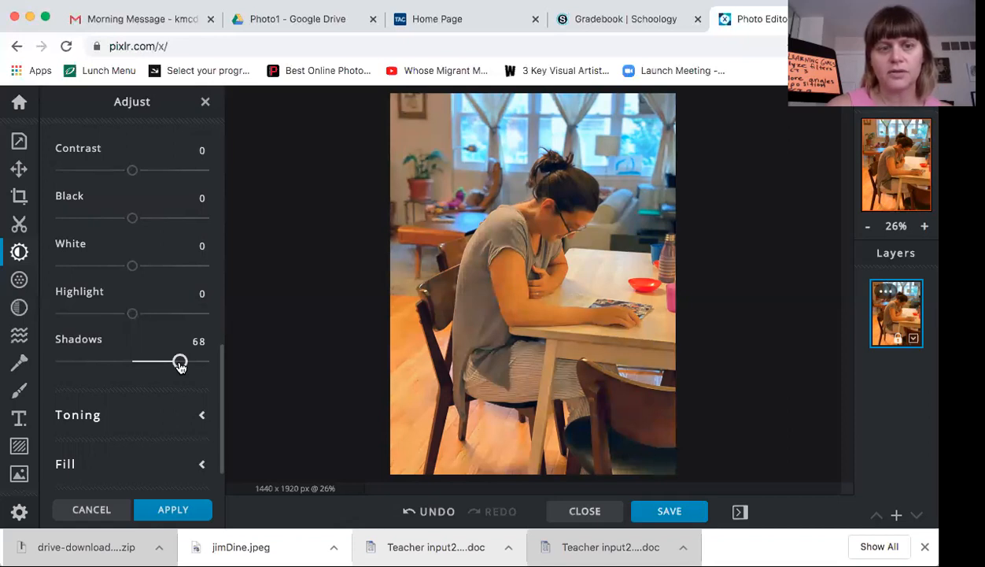
{"action": "left_click_drag", "start_coordinate": [180, 366], "coordinate": [102, 366]}
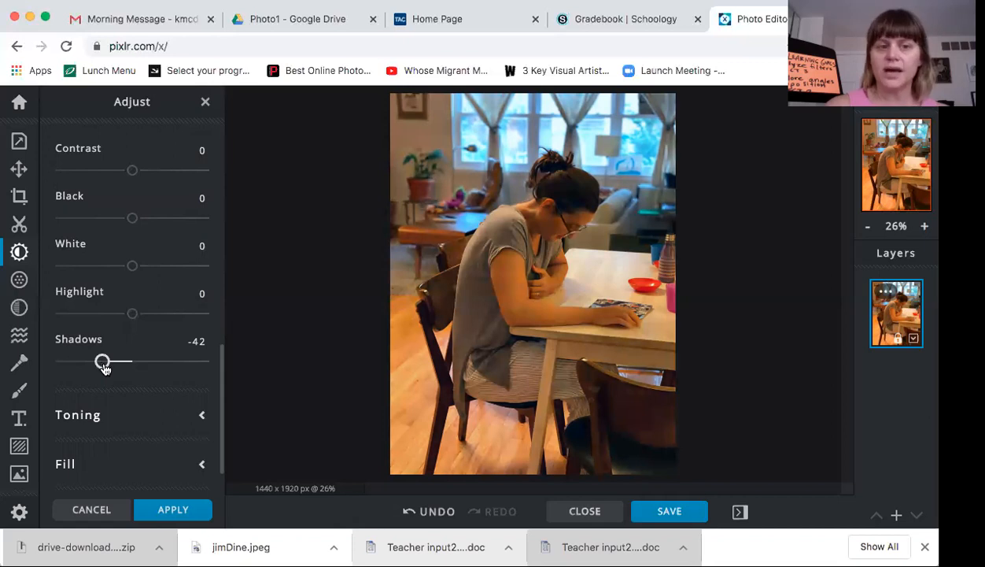
{"action": "left_click_drag", "start_coordinate": [111, 368], "coordinate": [126, 367]}
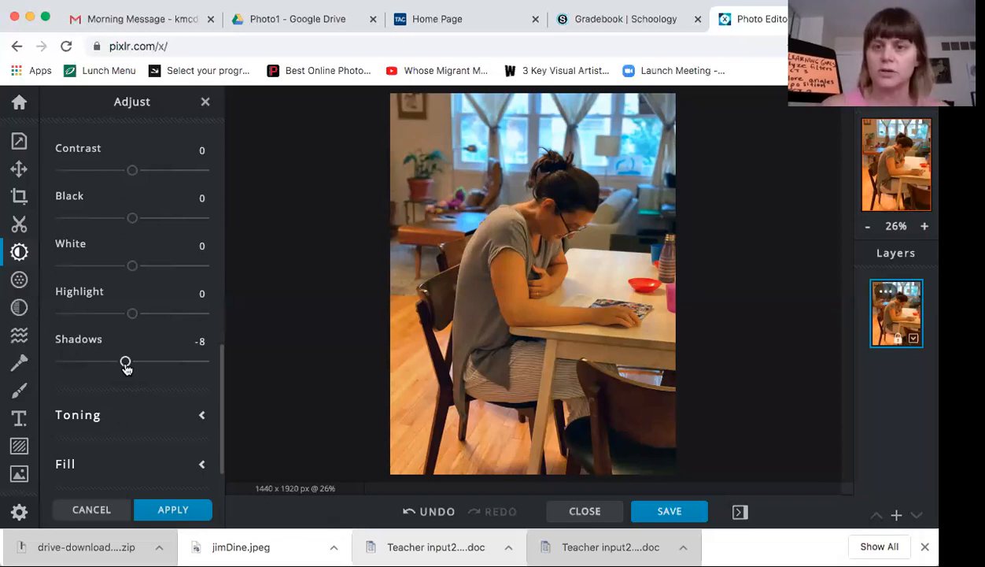
Raise the photo's Highlight to 32 and lower its Shadows to -20.
{"action": "left_click", "coordinate": [131, 314]}
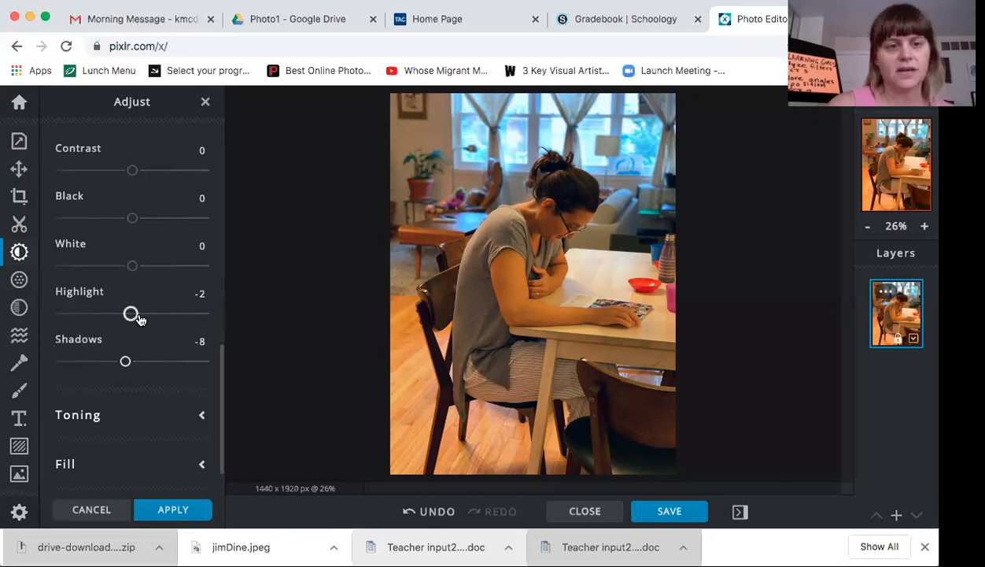
{"action": "left_click_drag", "start_coordinate": [142, 320], "coordinate": [151, 318]}
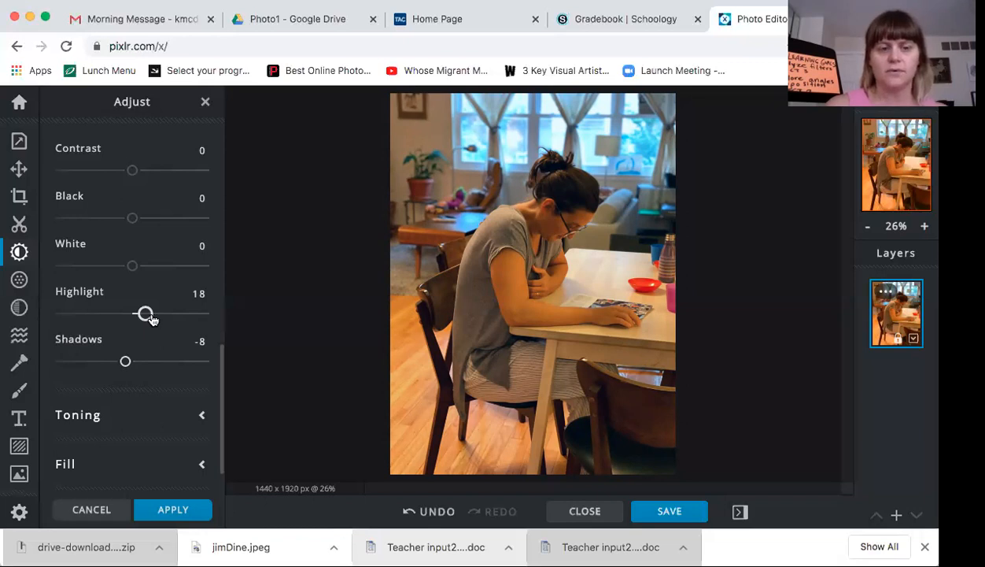
{"action": "left_click_drag", "start_coordinate": [145, 315], "coordinate": [152, 316]}
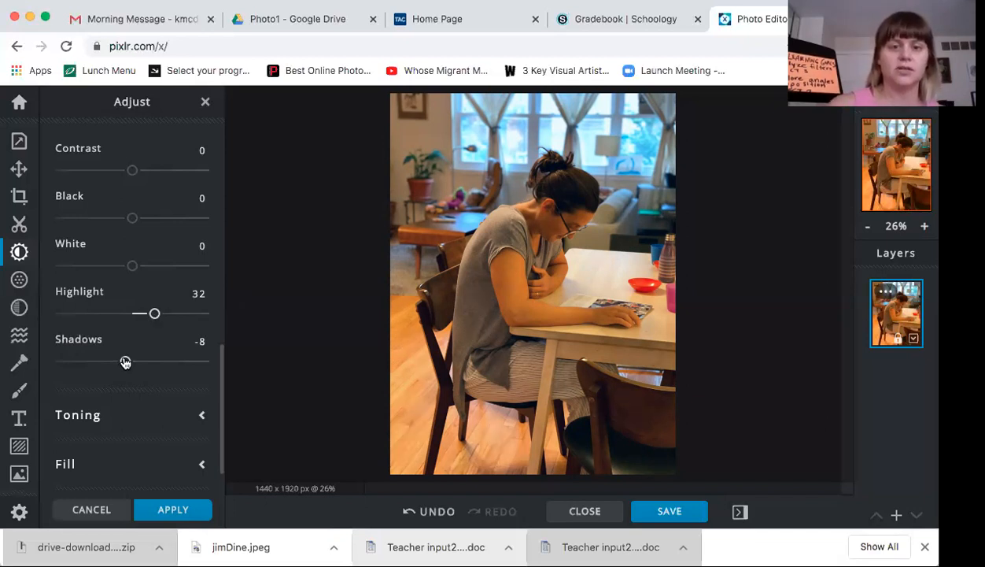
{"action": "left_click_drag", "start_coordinate": [126, 362], "coordinate": [116, 362]}
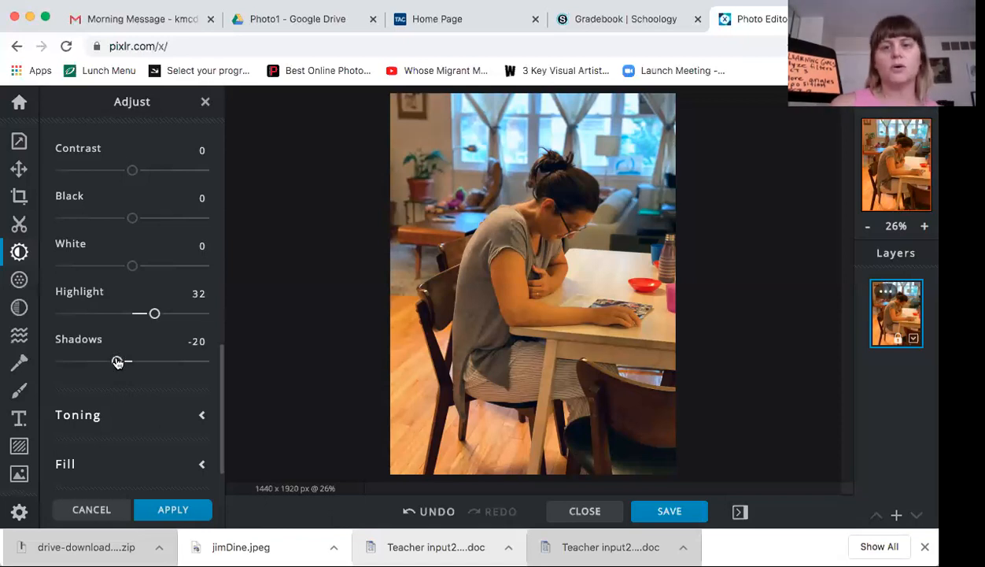
Try the photo's Exposure at 16 and set it to 14.
{"action": "scroll", "coordinate": [161, 354], "scroll_direction": "up", "scroll_amount": 3}
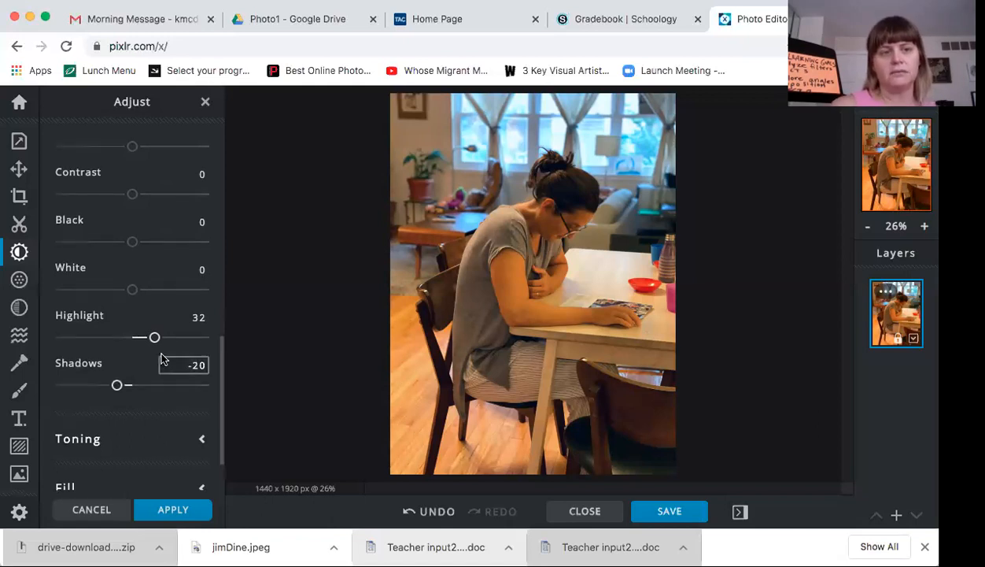
{"action": "scroll", "coordinate": [161, 354], "scroll_direction": "up", "scroll_amount": 1}
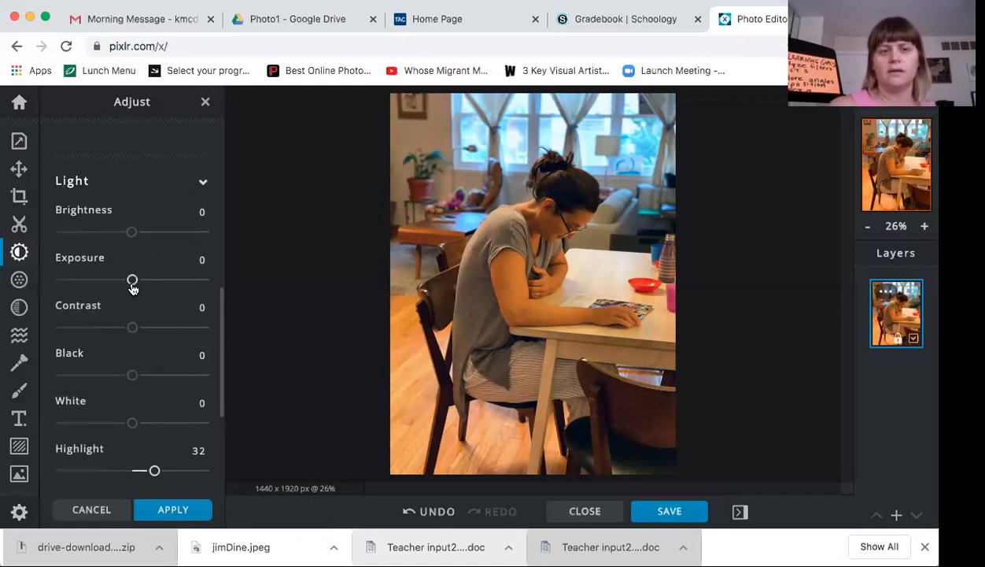
{"action": "left_click_drag", "start_coordinate": [138, 288], "coordinate": [143, 293]}
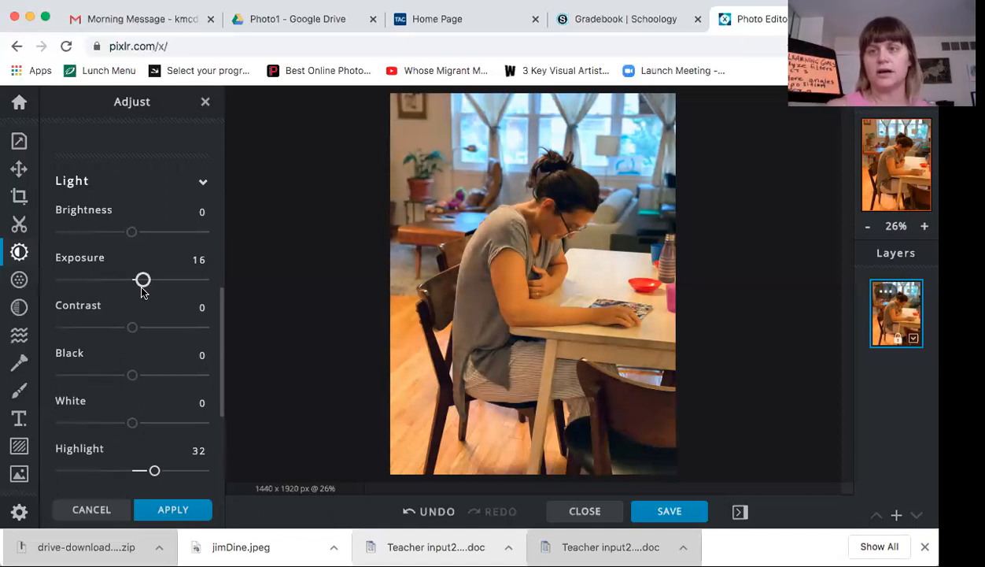
{"action": "left_click_drag", "start_coordinate": [142, 292], "coordinate": [142, 292]}
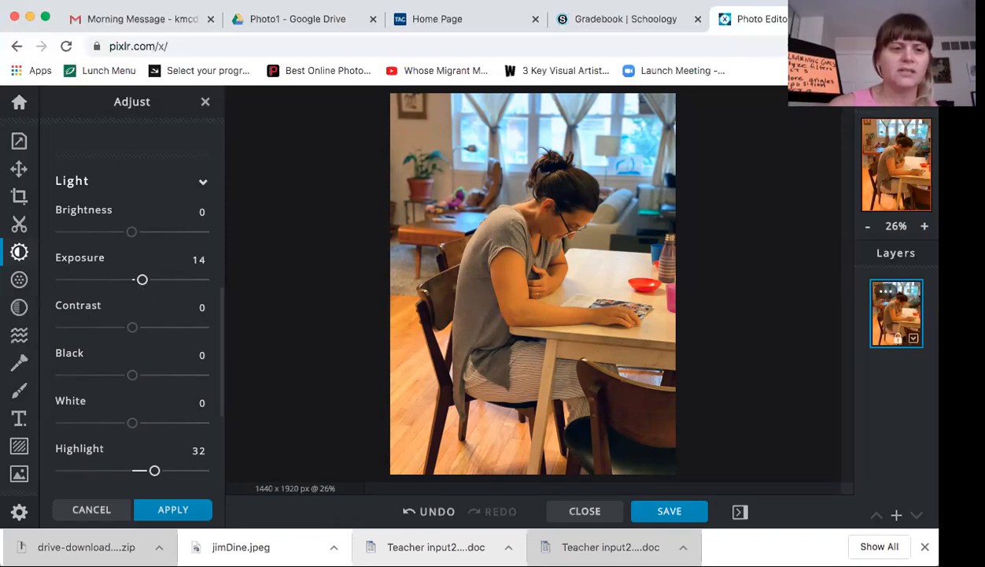
Discard all the color and light adjustments on the photo and dismiss the ad banner.
{"action": "left_click", "coordinate": [77, 510]}
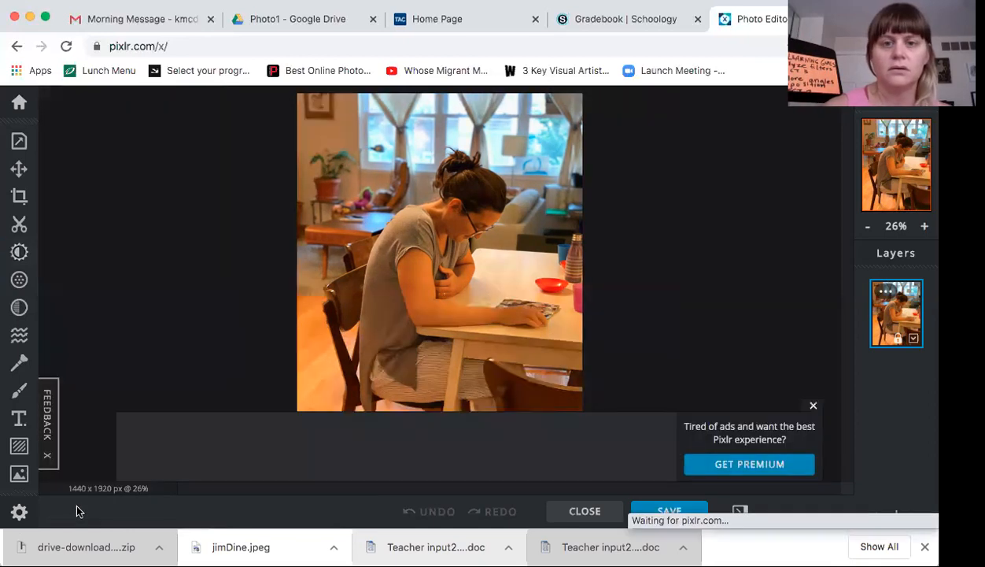
{"action": "left_click", "coordinate": [813, 406]}
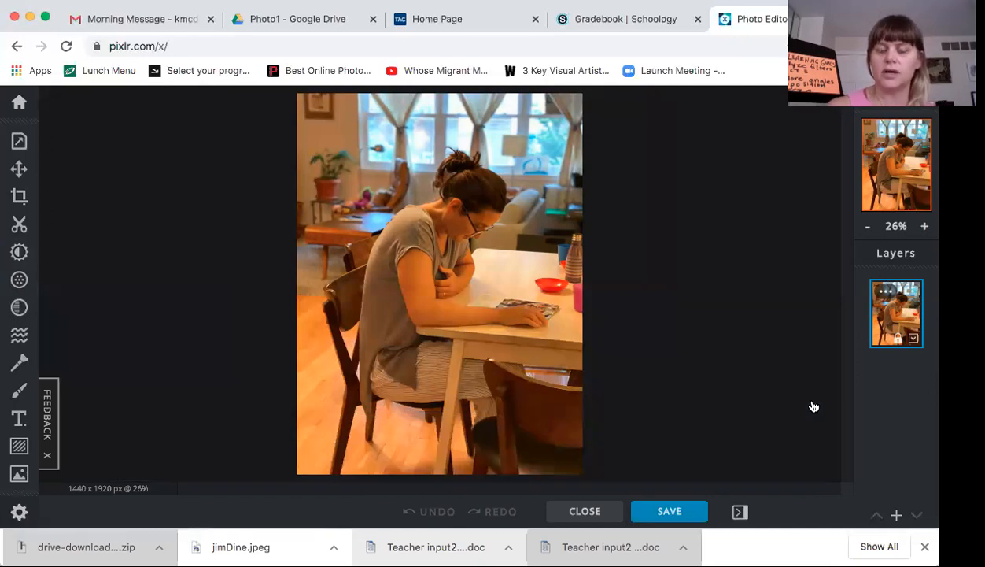